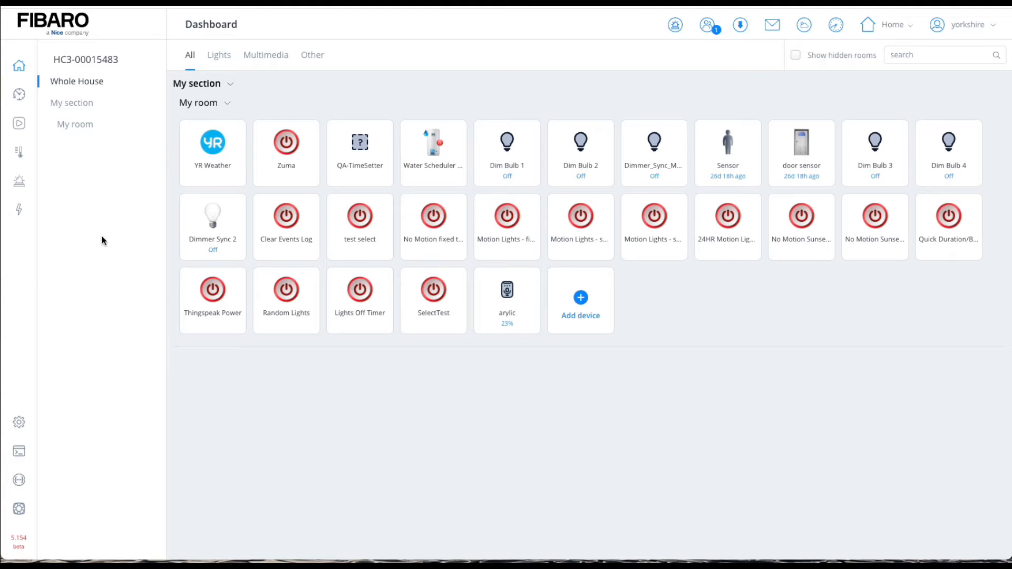
Step: Open the gateway's network settings and check the IP address of its LAN connection
{"action": "left_click", "coordinate": [23, 417]}
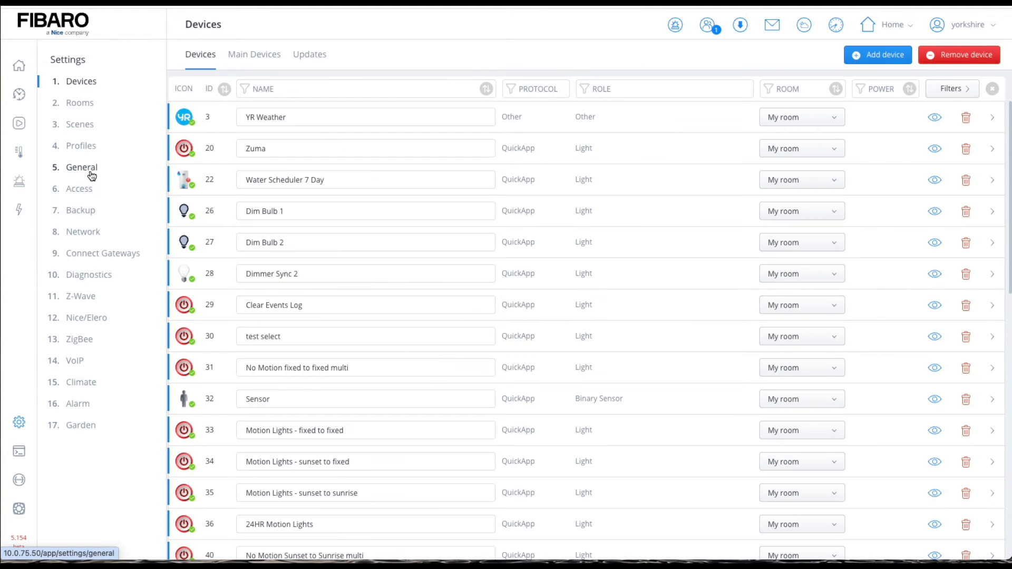
{"action": "left_click", "coordinate": [62, 169]}
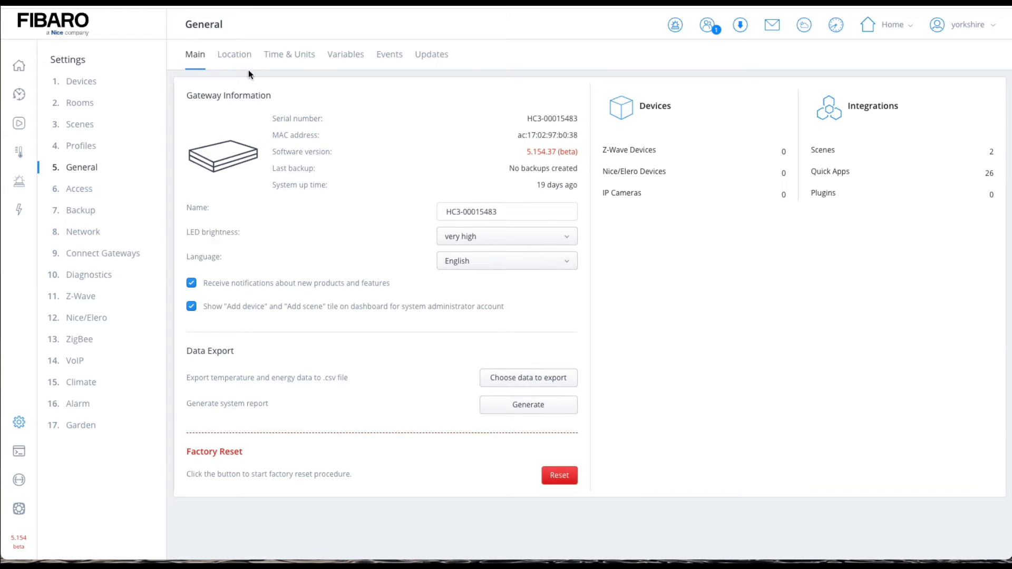
{"action": "left_click", "coordinate": [90, 232]}
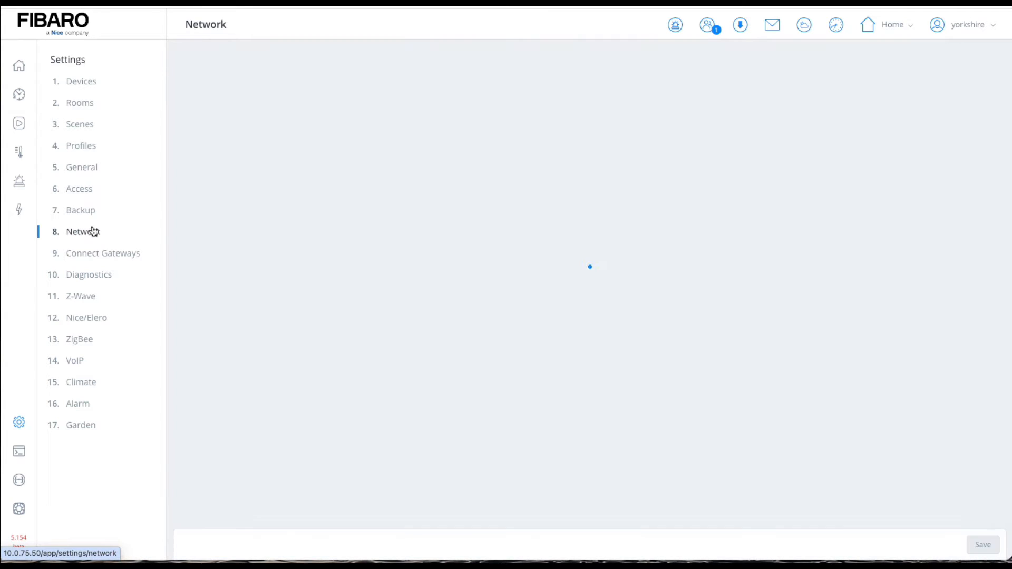
{"action": "left_click_drag", "start_coordinate": [243, 286], "coordinate": [185, 286]}
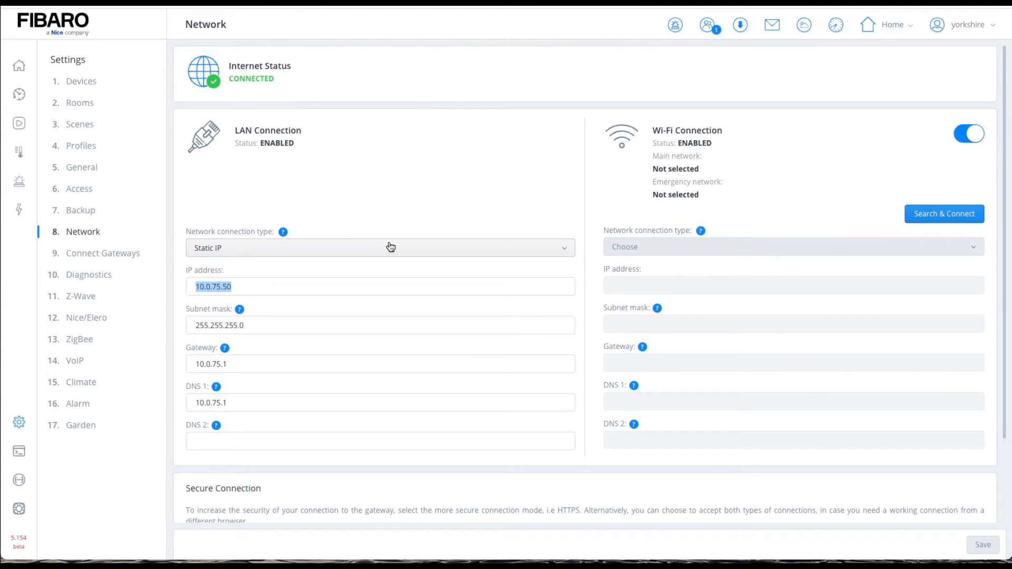
Step: Try appending the port :80 to the LAN connection's IP address, restoring the address to 10.0.75.50
{"action": "left_click", "coordinate": [238, 285]}
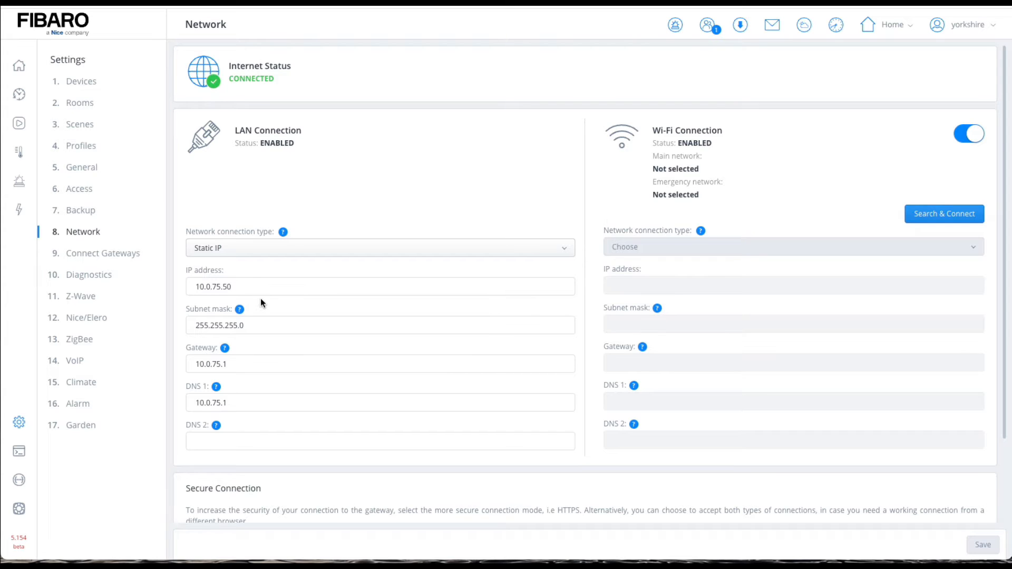
{"action": "type", "text": ":80"}
{"action": "mouse_move", "coordinate": [241, 328]}
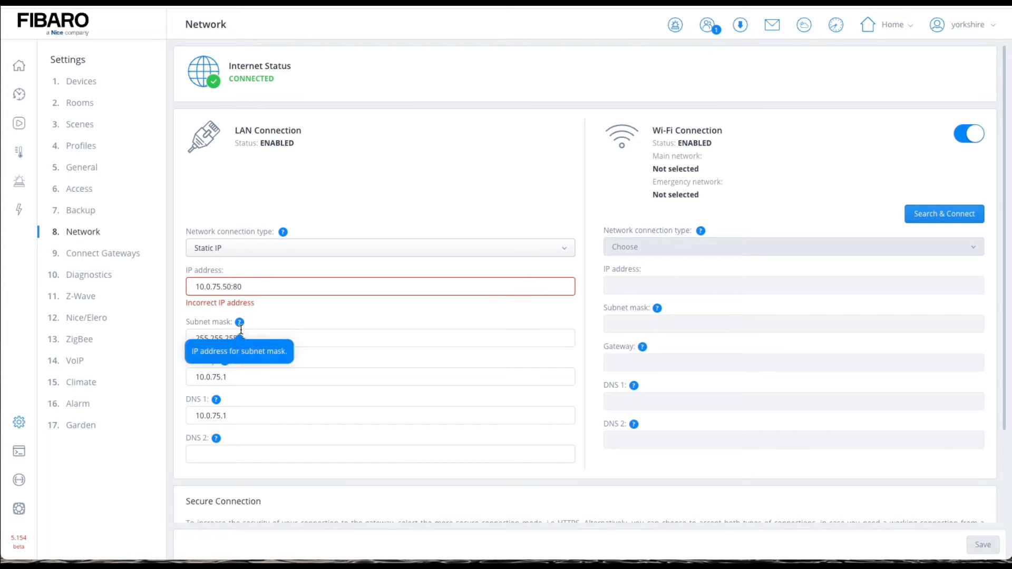
{"action": "key", "text": "BackSpace"}
{"action": "key", "text": "BackSpace"}
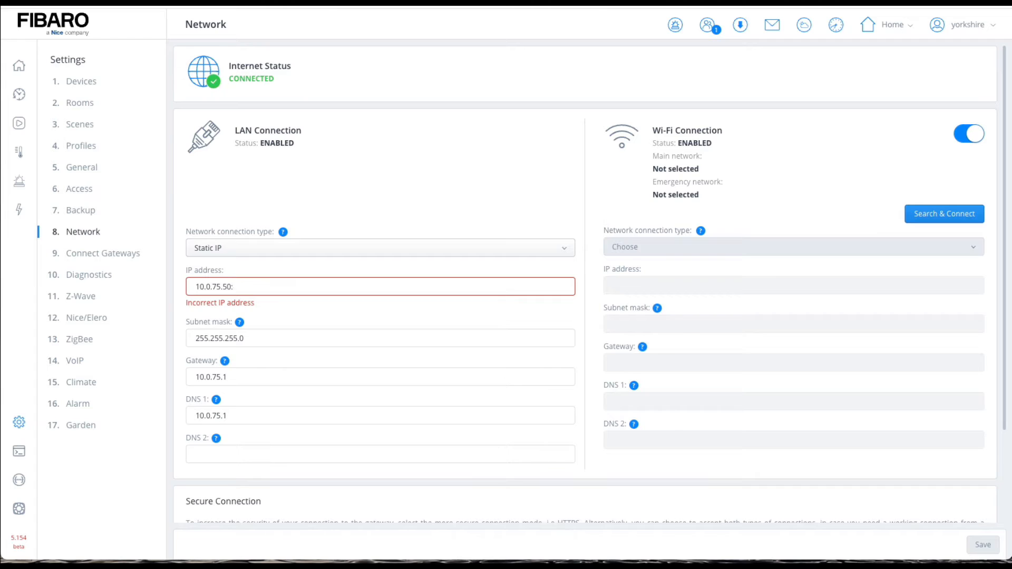
{"action": "key", "text": "BackSpace"}
{"action": "key", "text": "BackSpace"}
{"action": "type", "text": "0"}
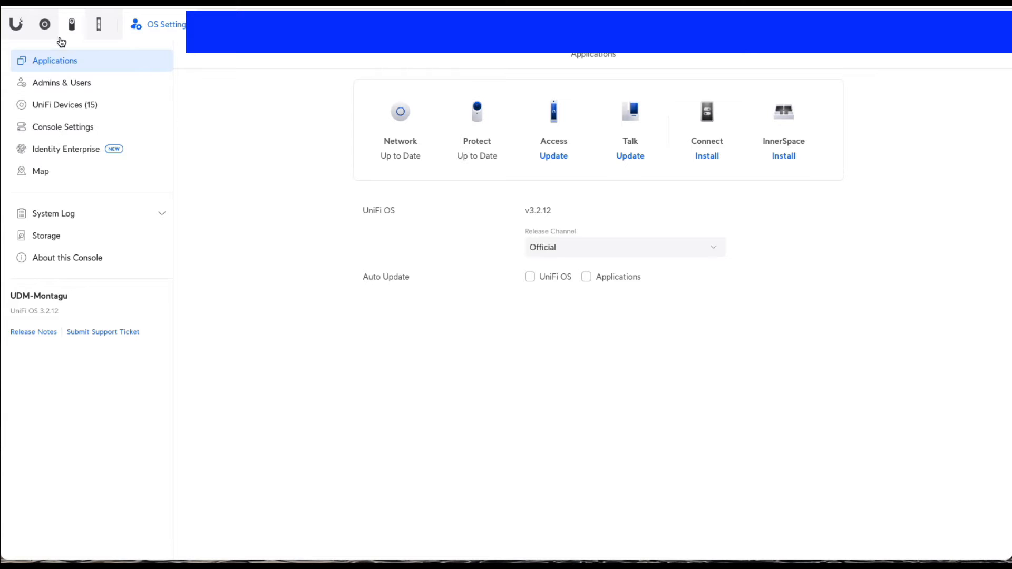
Step: Switch to the UniFi console and open the port forwarding rules in the Network application's security settings
{"action": "left_click", "coordinate": [46, 29]}
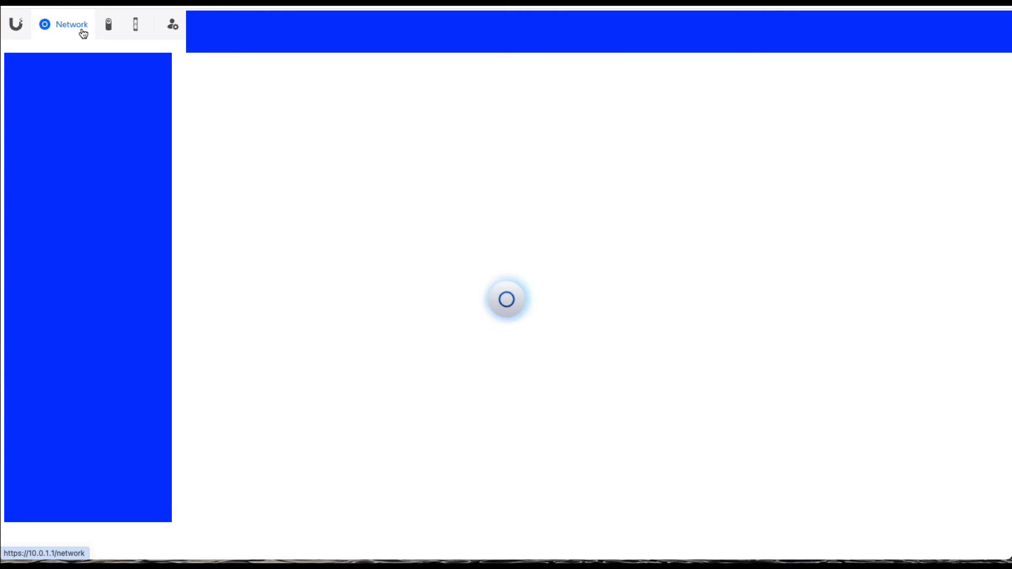
{"action": "left_click", "coordinate": [178, 28]}
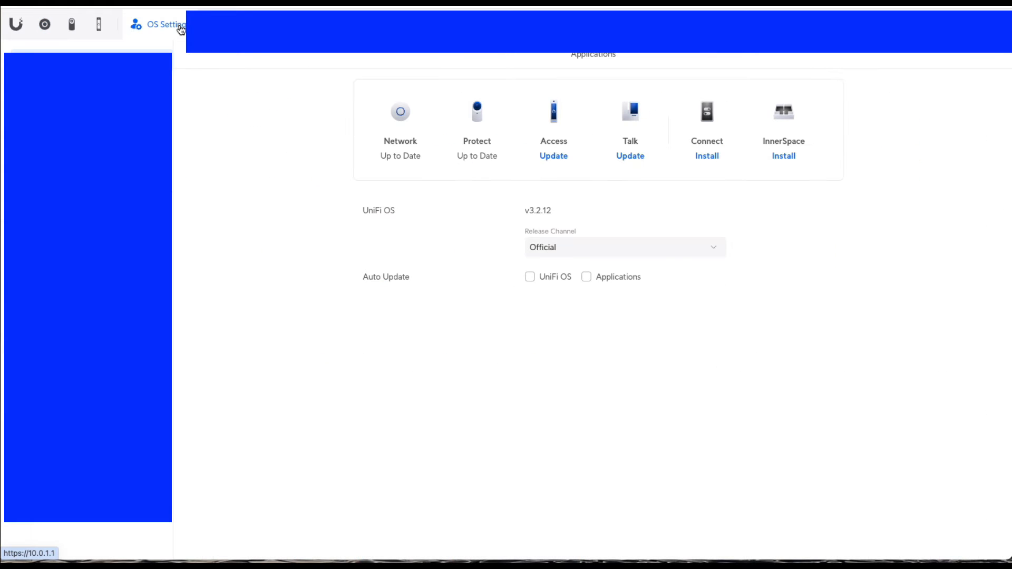
{"action": "left_click", "coordinate": [54, 33]}
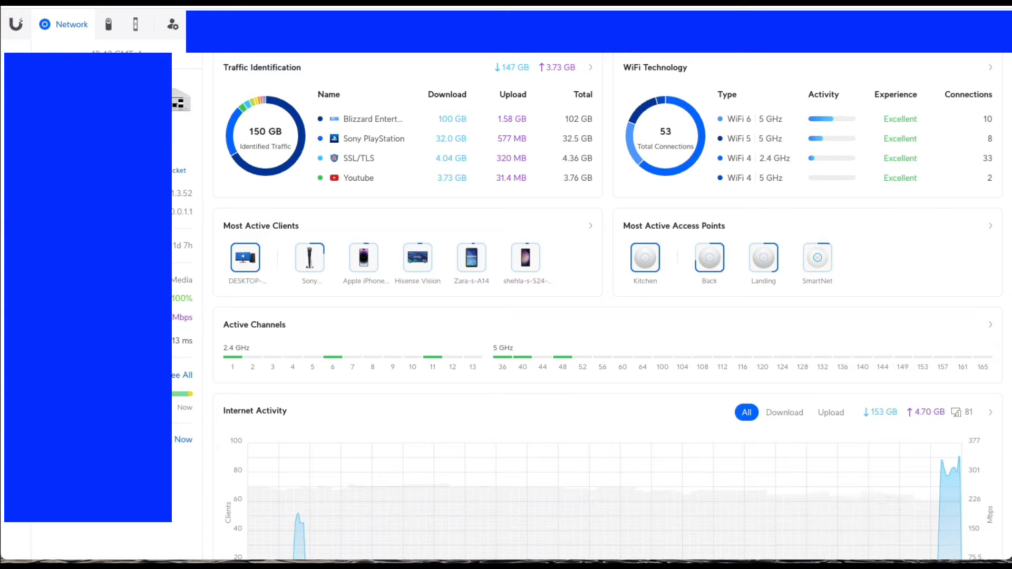
{"action": "left_click", "coordinate": [15, 258]}
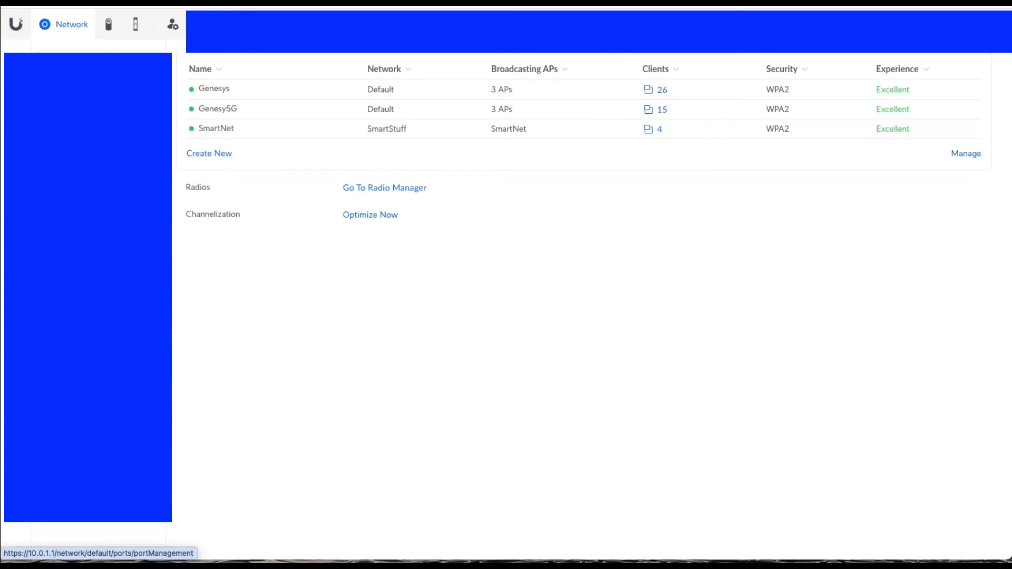
{"action": "left_click", "coordinate": [66, 167]}
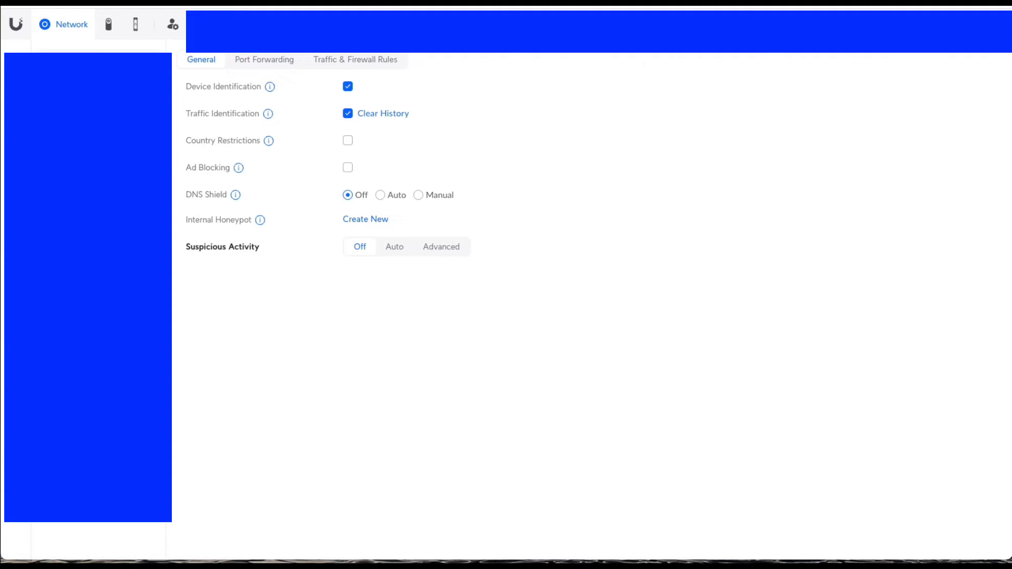
{"action": "left_click", "coordinate": [266, 66]}
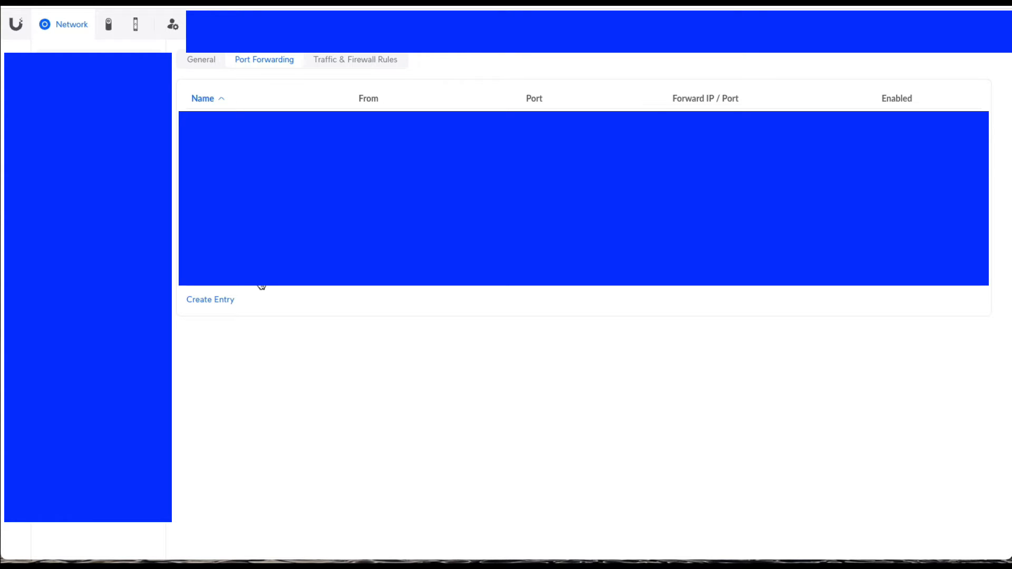
Step: Create a port forwarding entry named "youtuBe test" on the WAN interface, keeping Any as its source
{"action": "left_click", "coordinate": [212, 302]}
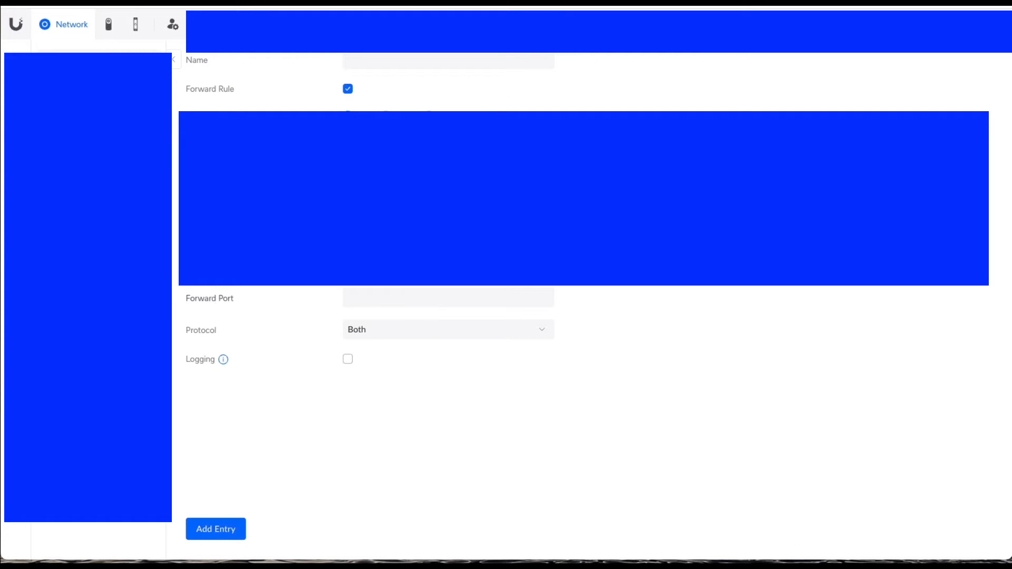
{"action": "left_click", "coordinate": [408, 62]}
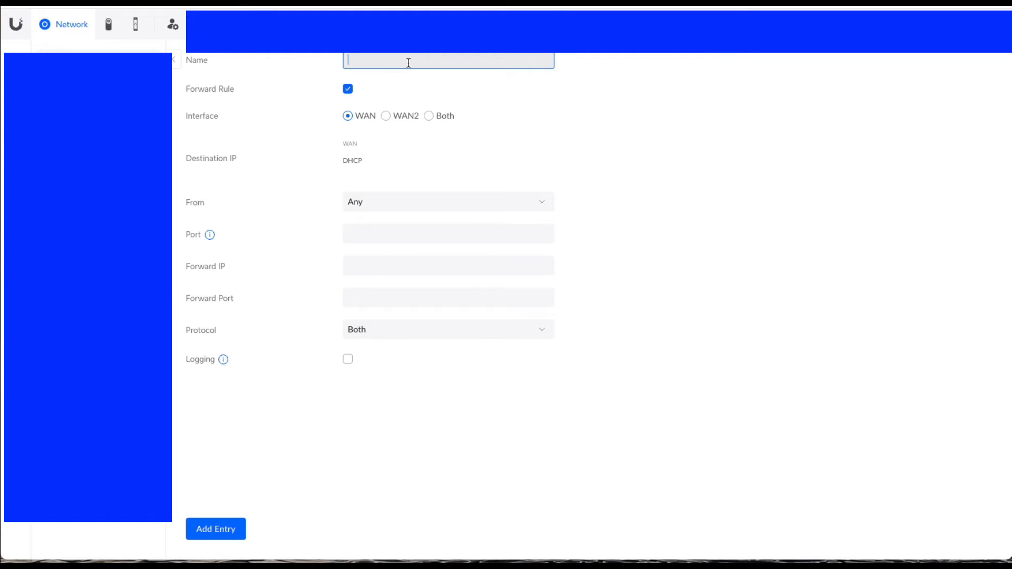
{"action": "type", "text": "youtuBe test"}
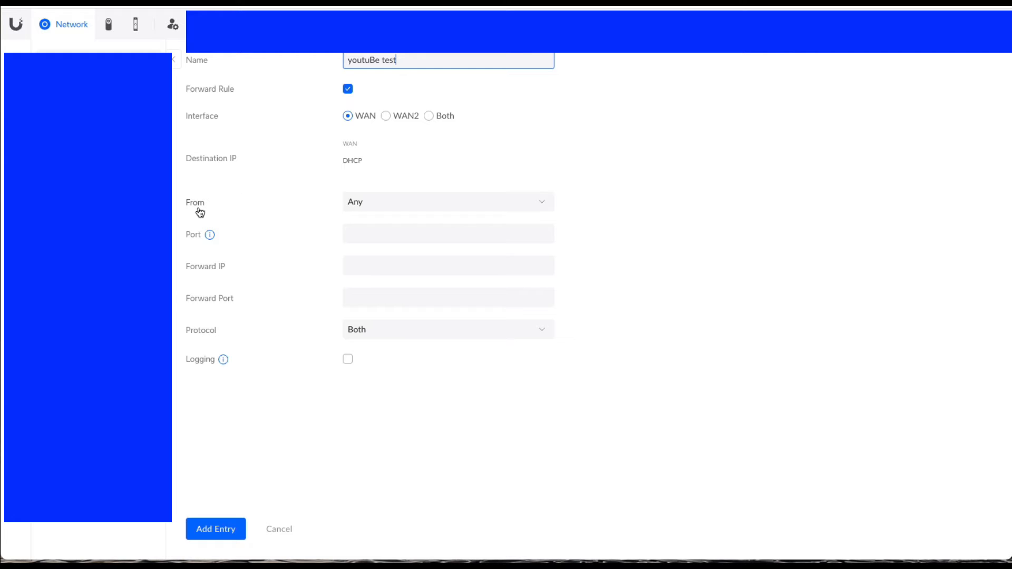
{"action": "left_click", "coordinate": [352, 208]}
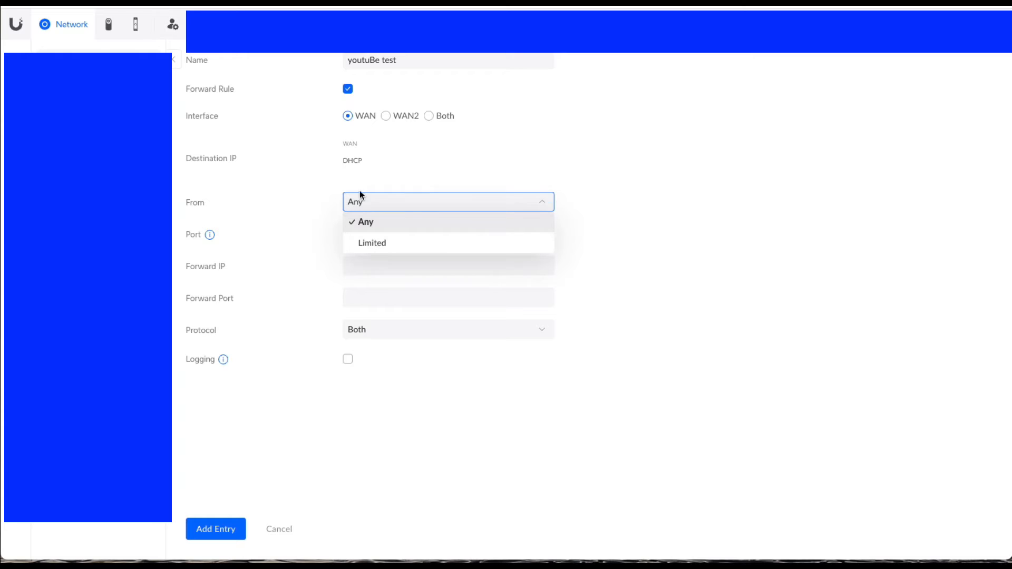
{"action": "left_click", "coordinate": [302, 202]}
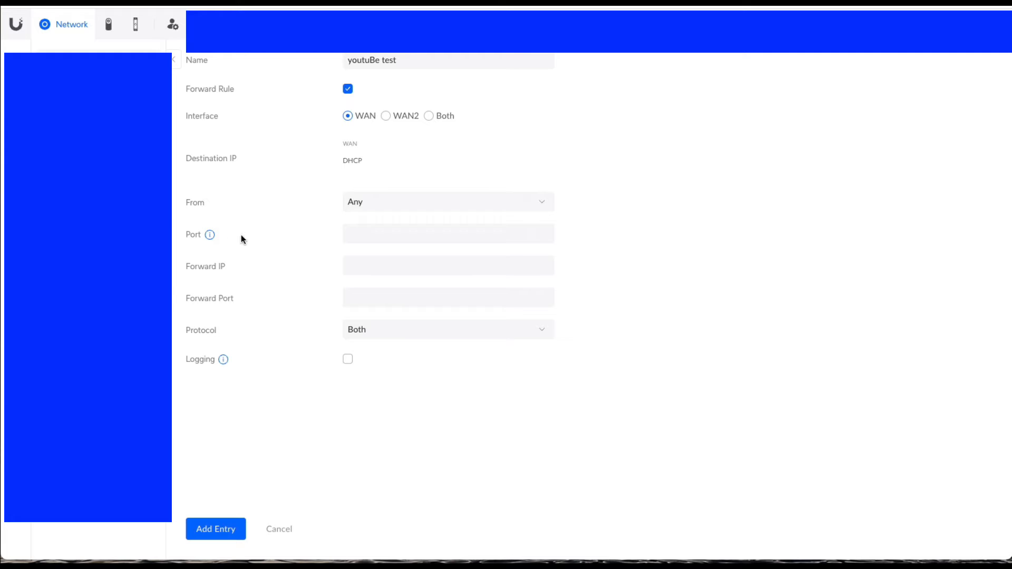
Step: Set the forwarding entry's external port to 12345
{"action": "mouse_move", "coordinate": [210, 236]}
{"action": "left_click", "coordinate": [349, 234]}
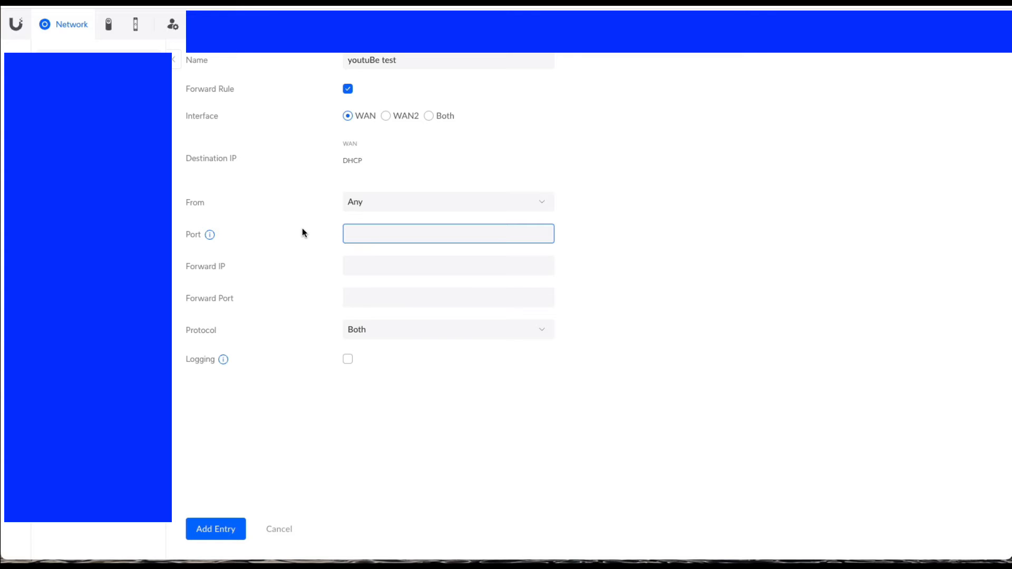
{"action": "type", "text": "12345"}
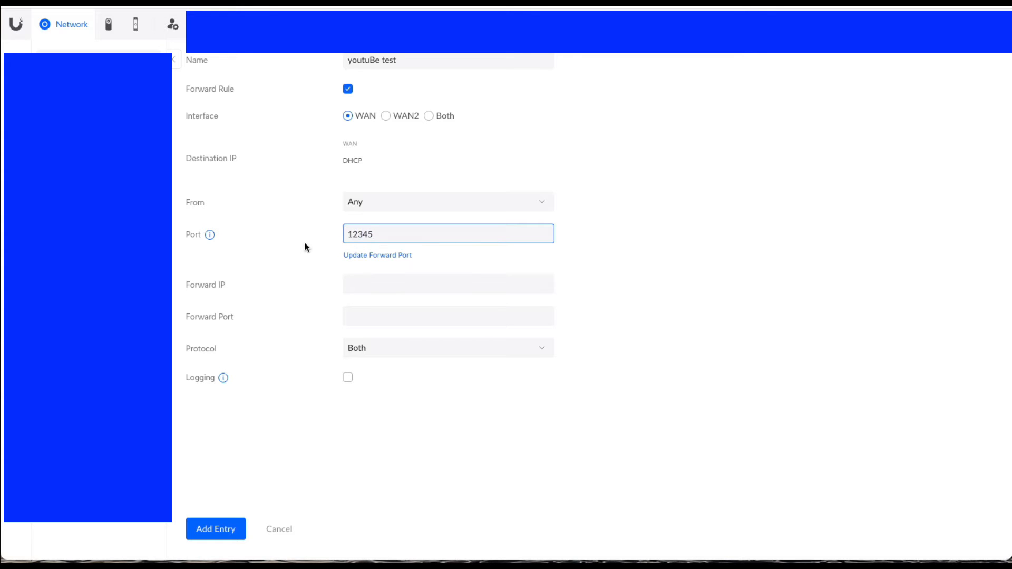
Step: Direct the forwarding entry to IP address 10.0.75.50 on forward port 80
{"action": "left_click", "coordinate": [366, 285]}
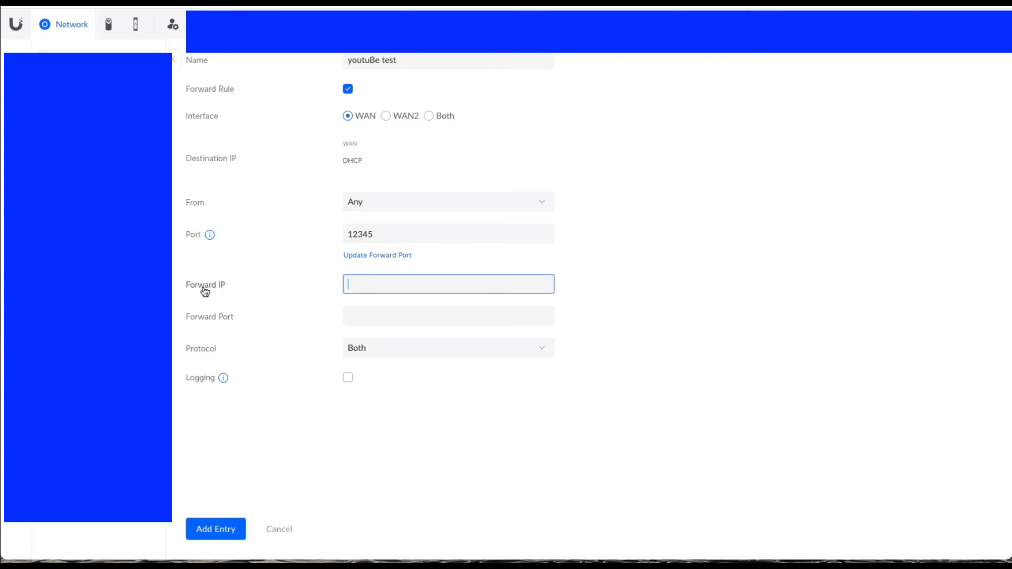
{"action": "type", "text": "10.0.75.50"}
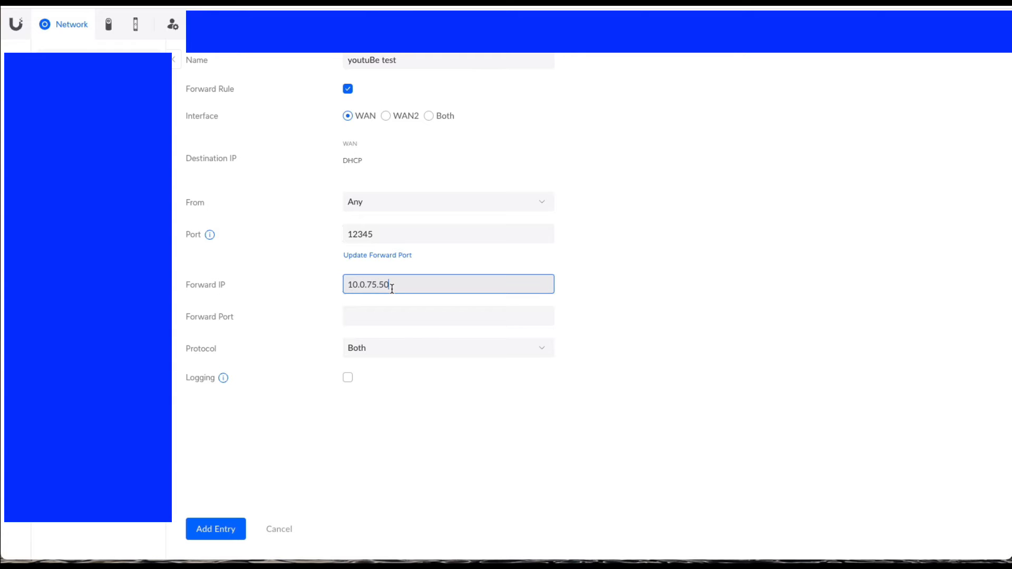
{"action": "left_click", "coordinate": [373, 314]}
{"action": "type", "text": "8"}
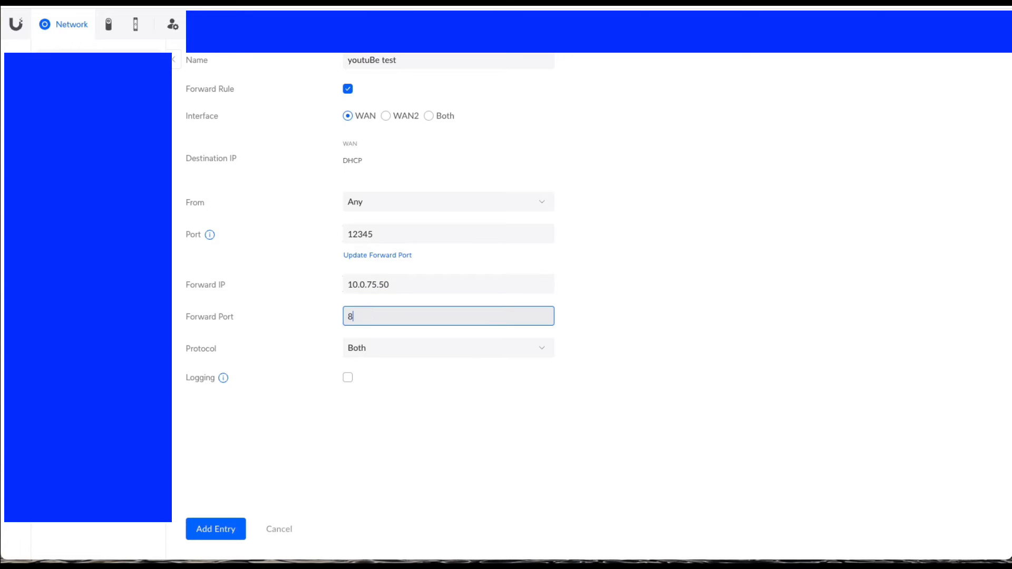
{"action": "type", "text": "0"}
{"action": "left_click", "coordinate": [371, 433]}
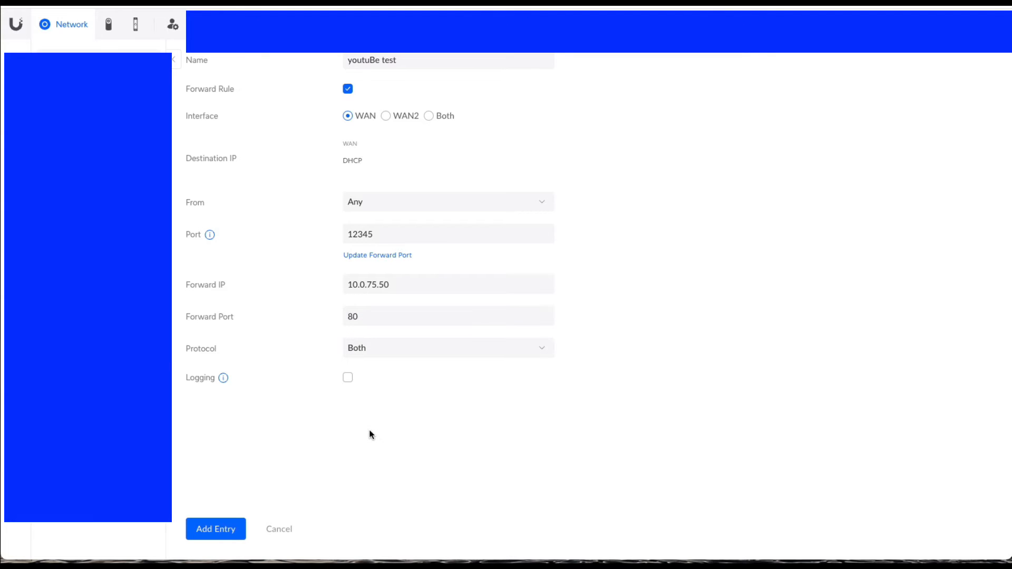
Step: Keep the protocol as Both and add the port forwarding entry
{"action": "left_click", "coordinate": [358, 349]}
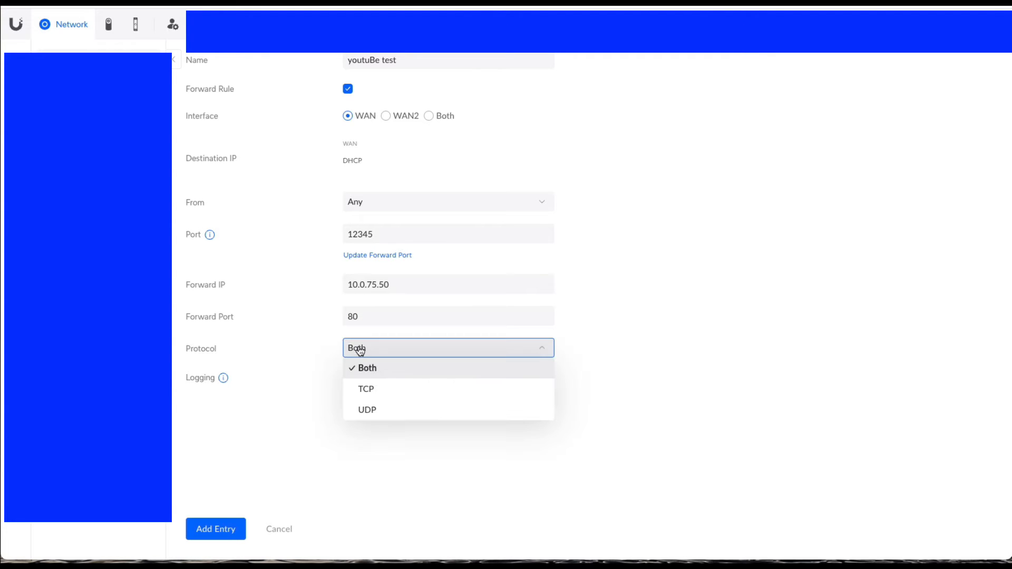
{"action": "left_click", "coordinate": [371, 371]}
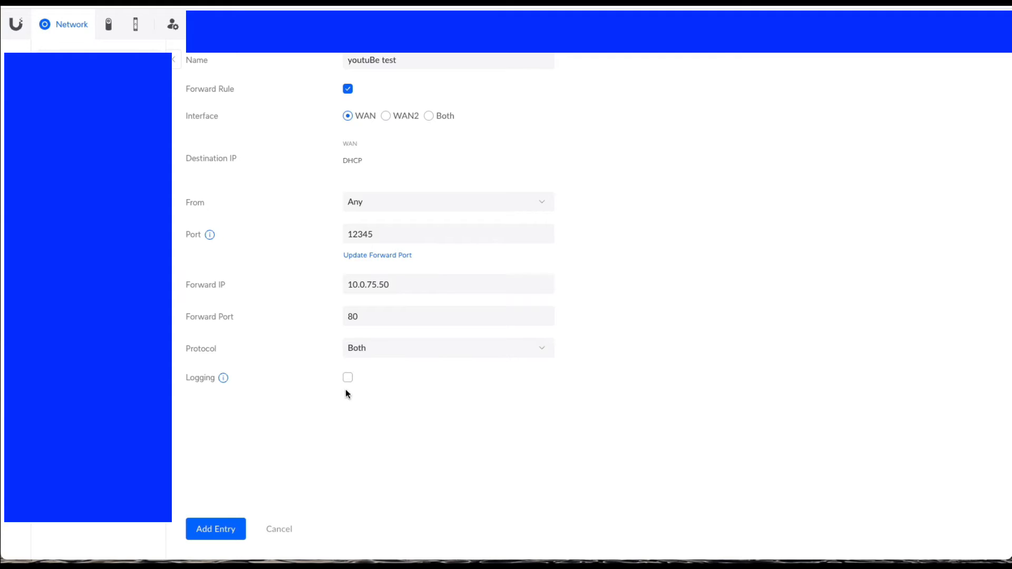
{"action": "left_click", "coordinate": [224, 530]}
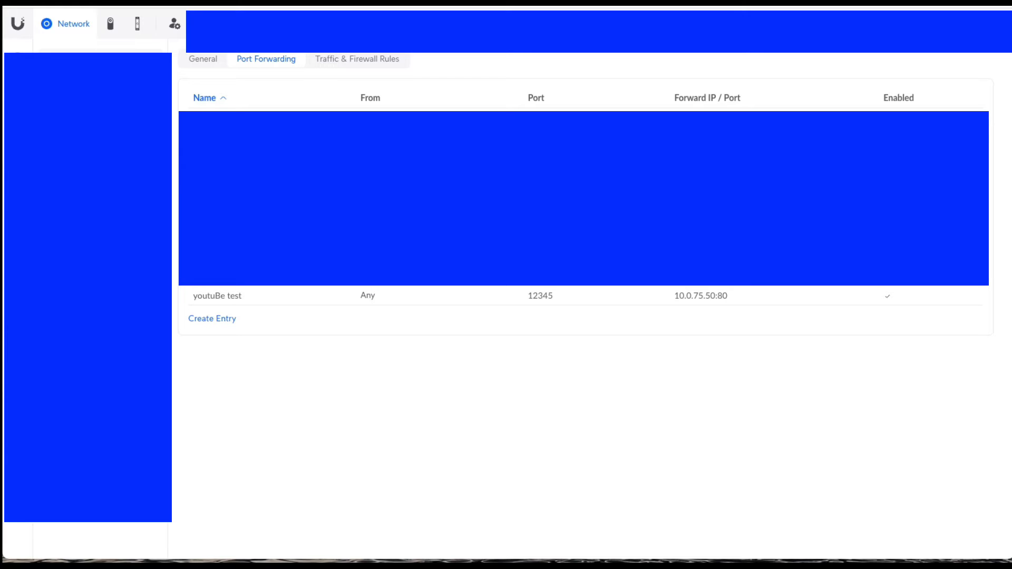
{"action": "key", "text": "super+t"}
{"action": "left_click", "coordinate": [417, 3]}
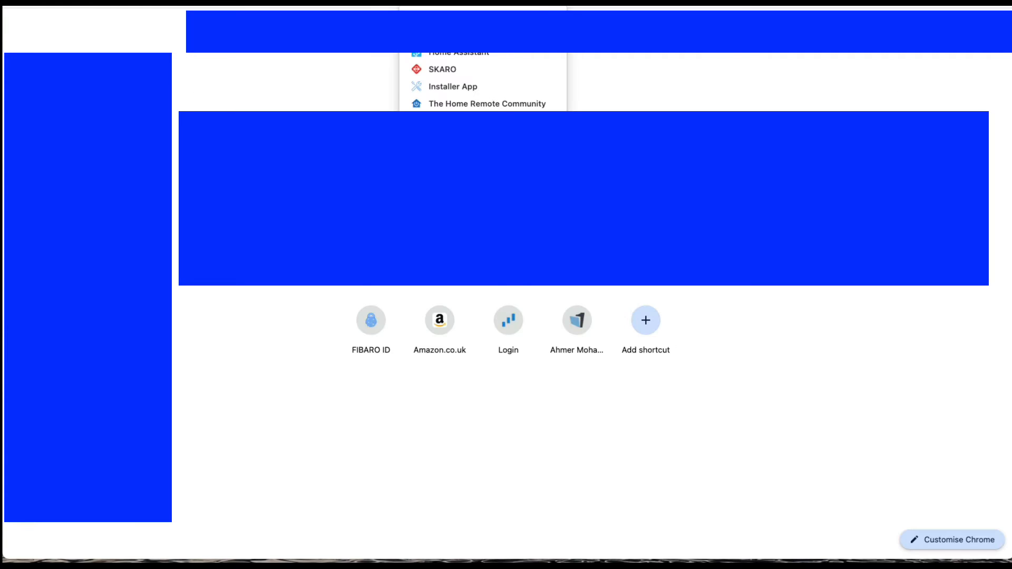
{"action": "left_click", "coordinate": [525, 231]}
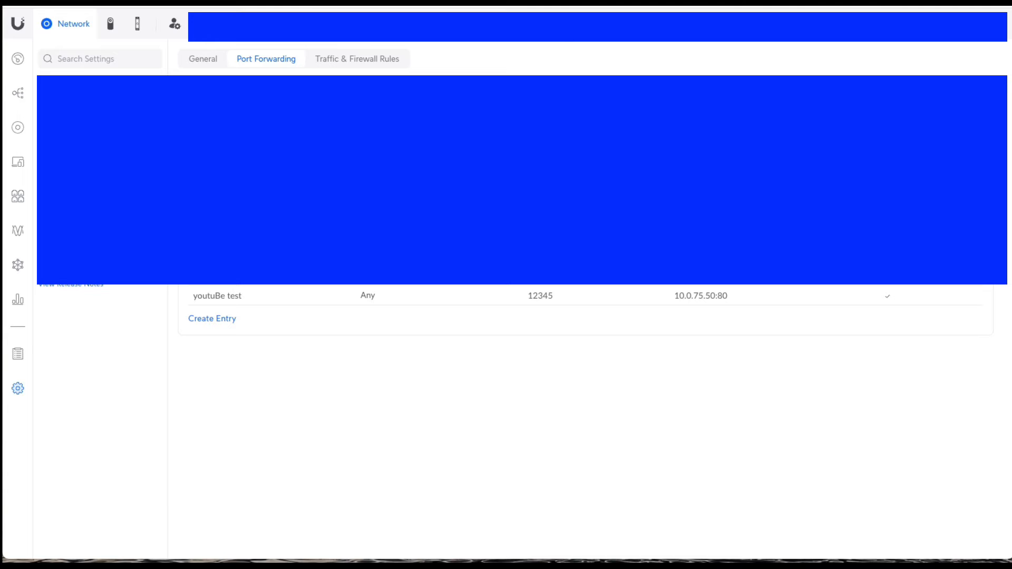
Step: Run a web search starting with "whats" in a new browser tab
{"action": "key", "text": "super+t"}
{"action": "left_click", "coordinate": [490, 2]}
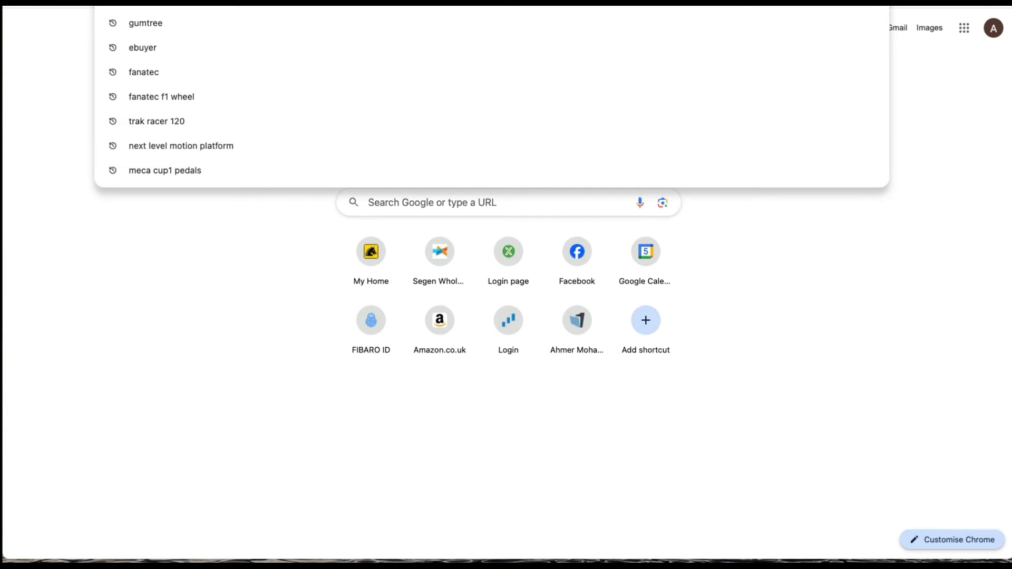
{"action": "type", "text": "whats"}
{"action": "key", "text": "Return"}
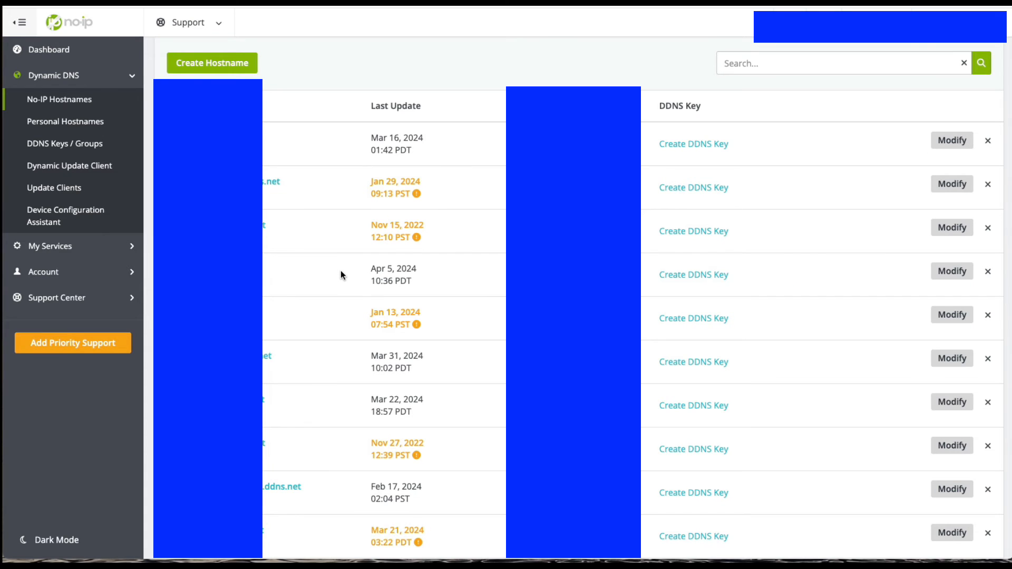
Step: Look through the No-IP hostnames, and open the Dynamic Update Client page to read its Mac setup instructions
{"action": "scroll", "coordinate": [341, 270], "scroll_direction": "down", "scroll_amount": 1}
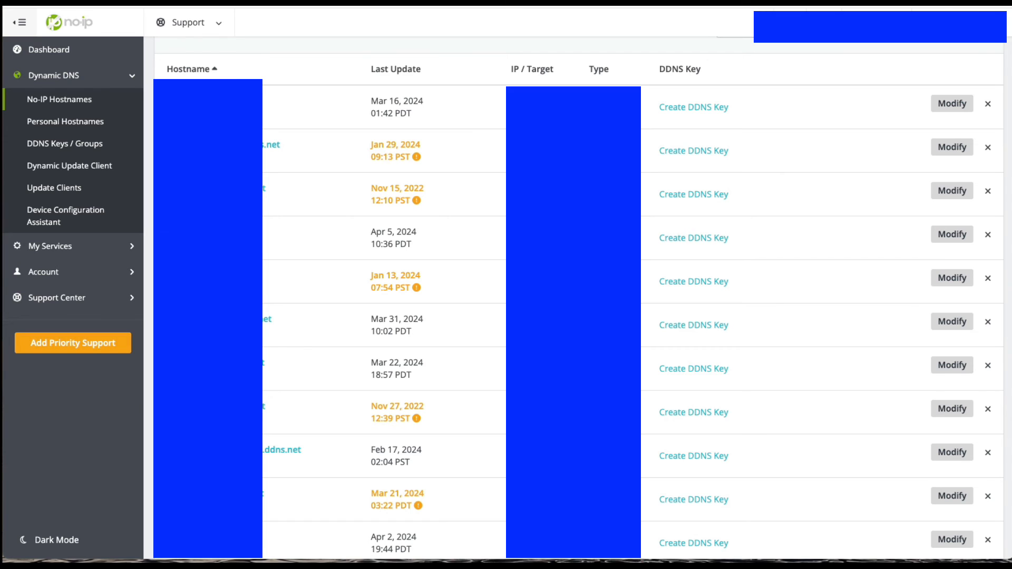
{"action": "left_click", "coordinate": [96, 167]}
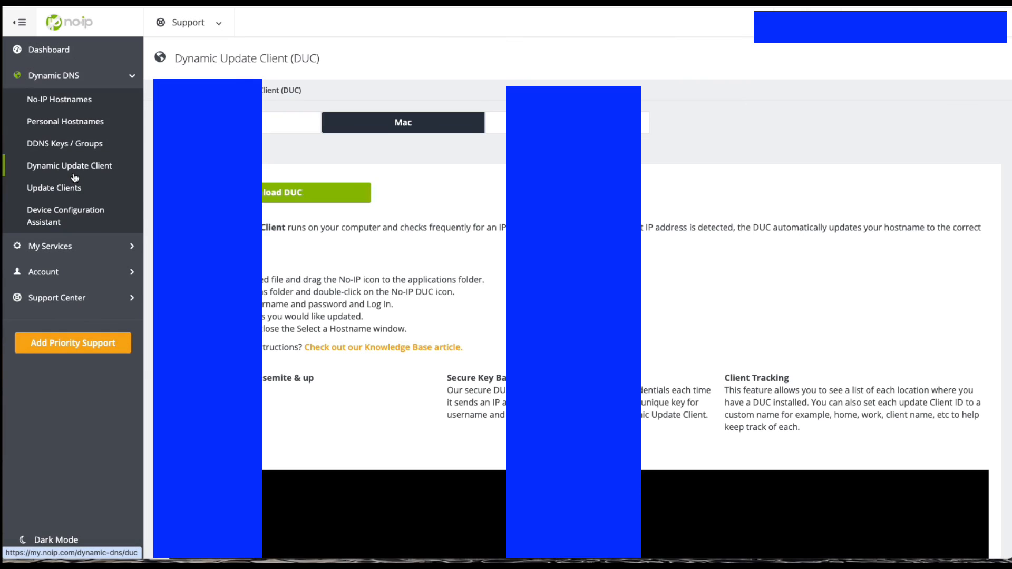
{"action": "scroll", "coordinate": [276, 214], "scroll_direction": "down", "scroll_amount": 1}
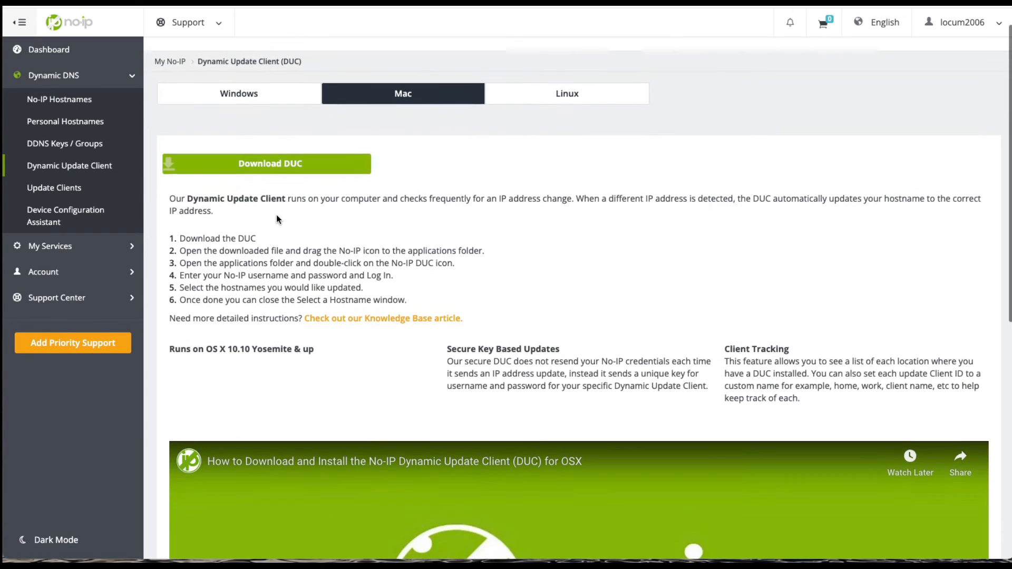
{"action": "scroll", "coordinate": [276, 214], "scroll_direction": "up", "scroll_amount": 1}
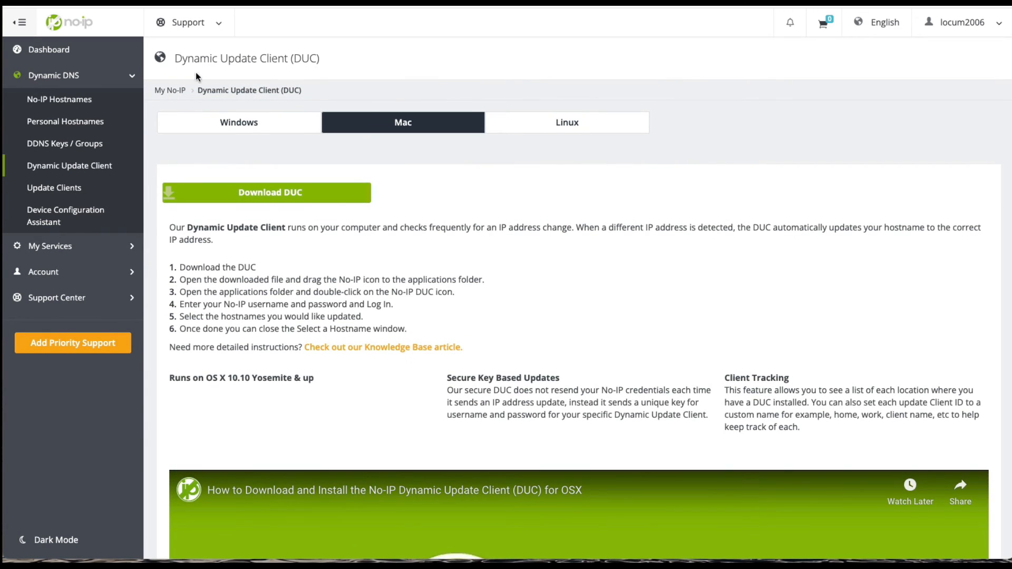